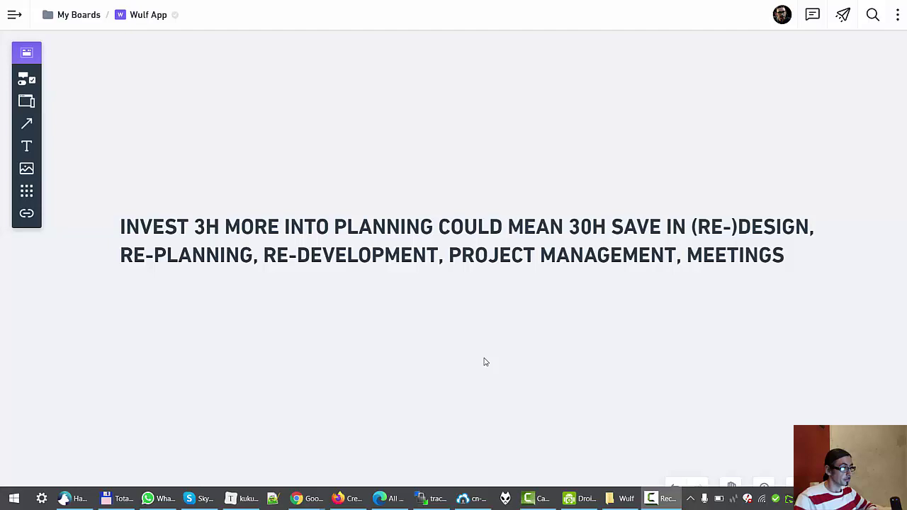
Scroll the board down until the Home, Order Transport Service and Garbage Dump Taxi mockups fill the view.
scroll(485, 362, "down", 2)
scroll(486, 362, "down", 5)
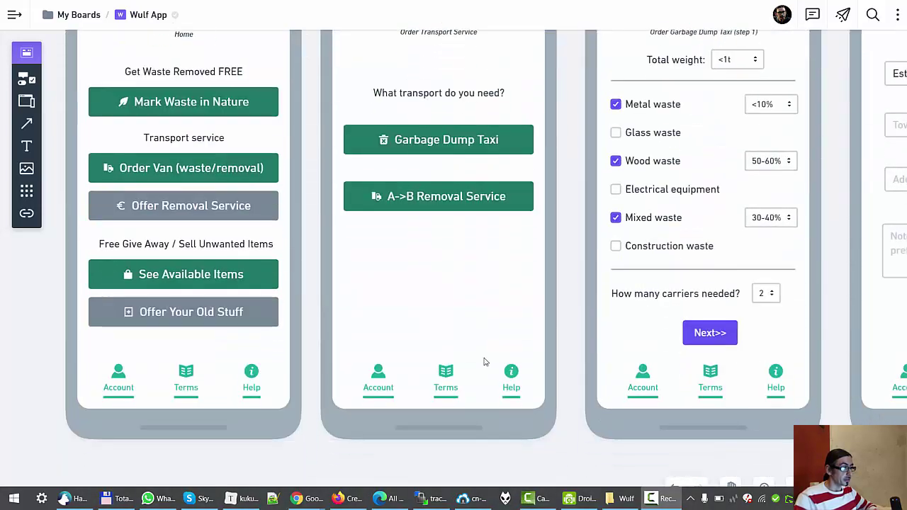
scroll(486, 362, "up", 1)
scroll(485, 362, "down", 1)
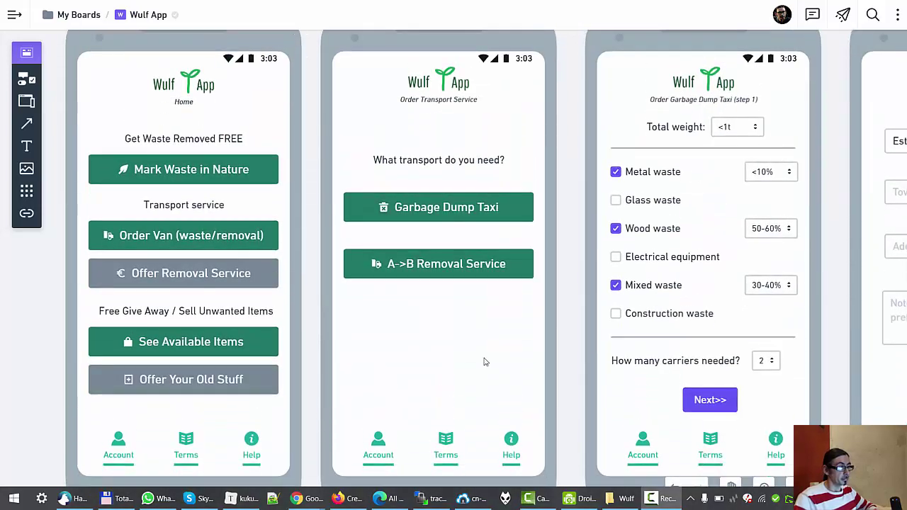
scroll(485, 362, "down", 1)
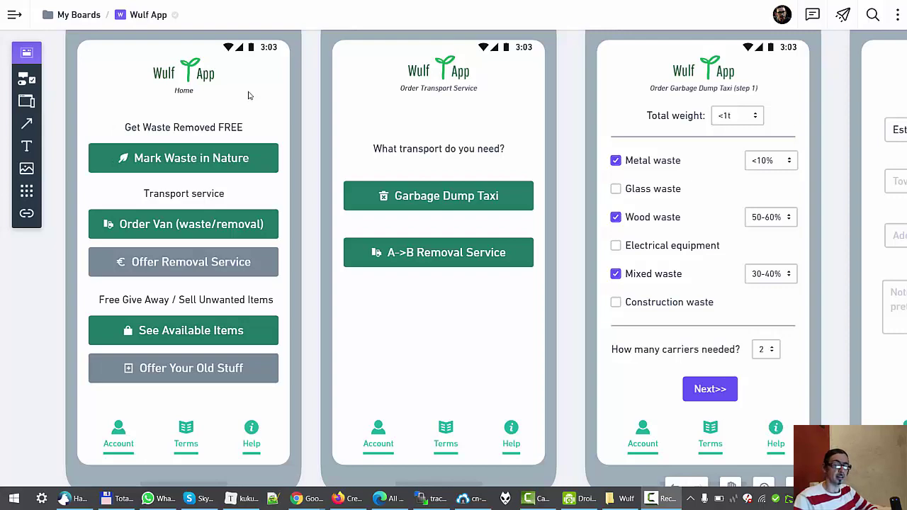
View the combined hand-drawn wireframes photo from the Wulf folder, then open the Hand-draw folder.
key("alt+Tab")
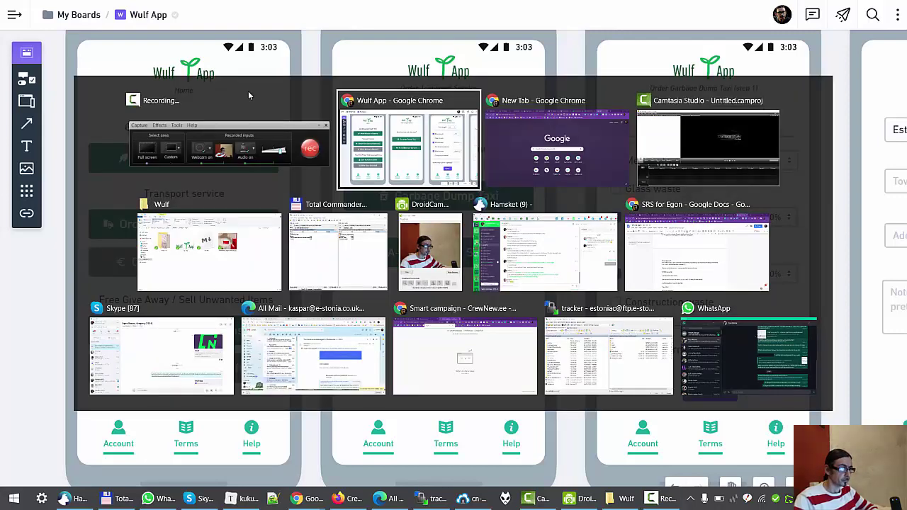
key("Tab")
key("Tab")
key("Tab")
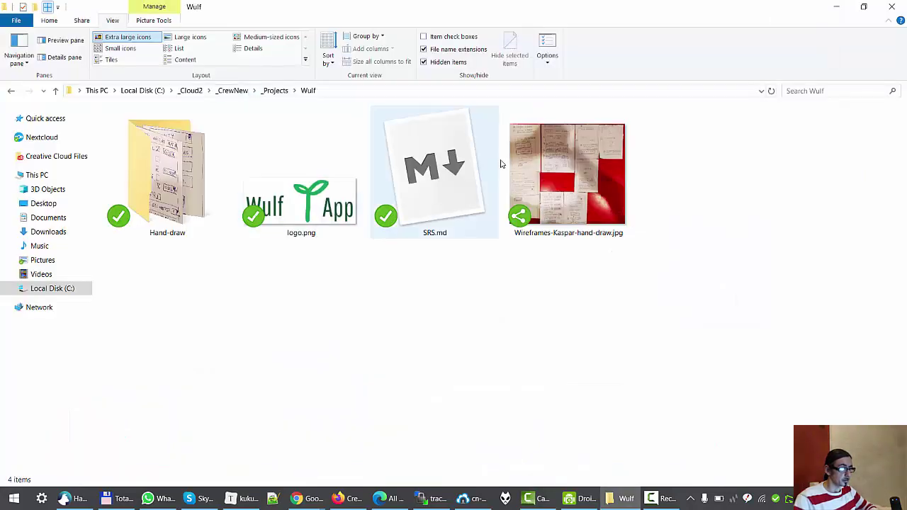
left_click(567, 185)
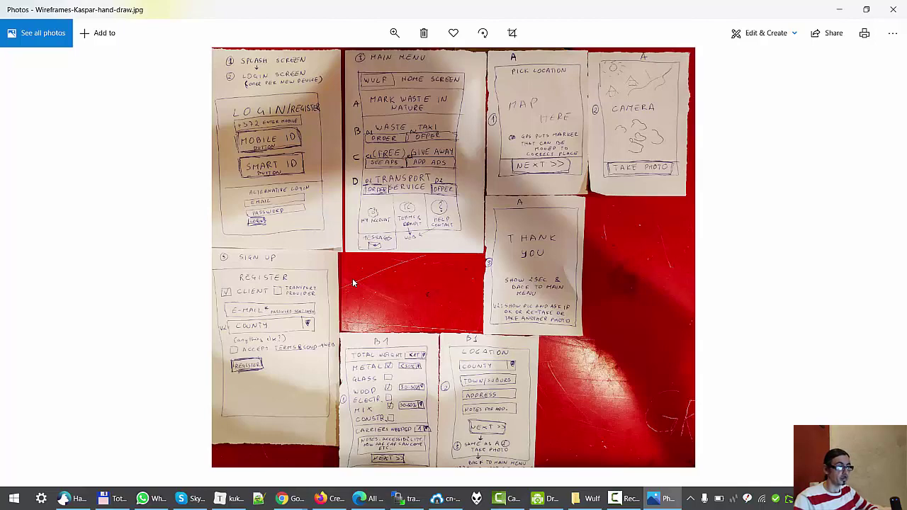
left_click(892, 9)
double_click(152, 216)
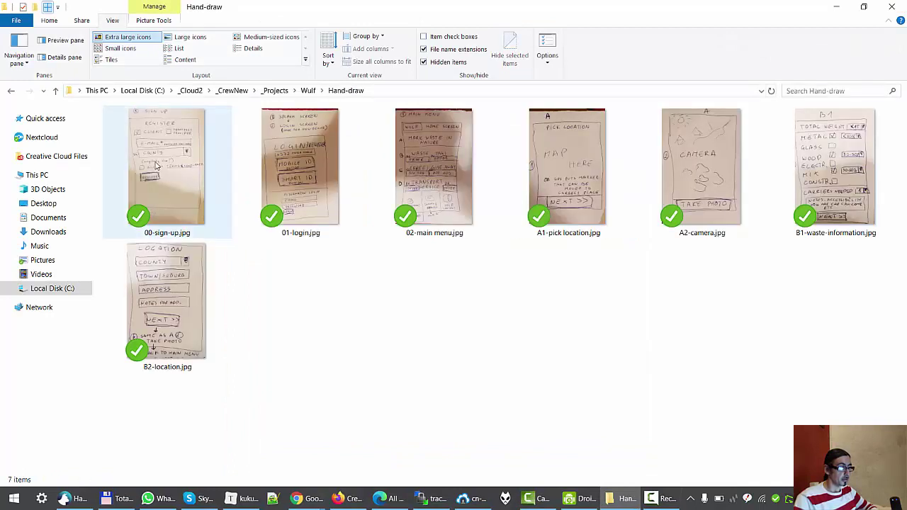
double_click(156, 164)
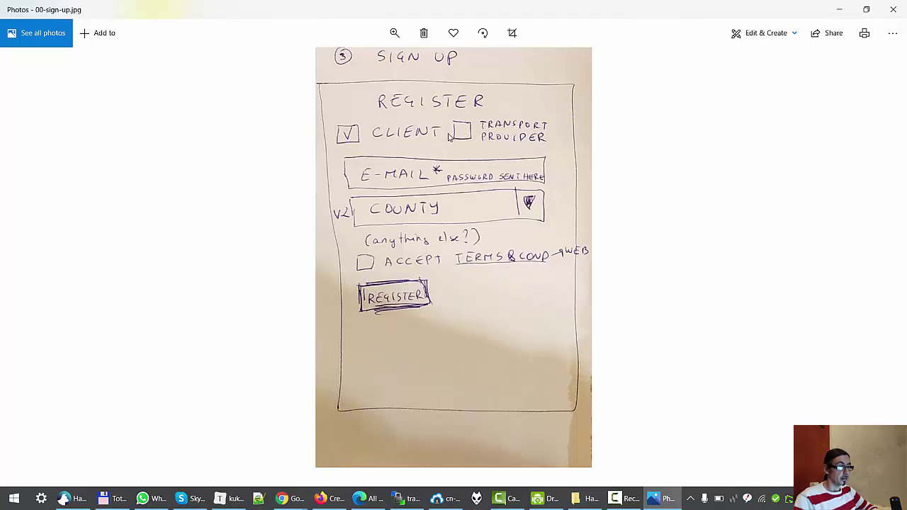
key("alt+Tab")
key("alt+Tab")
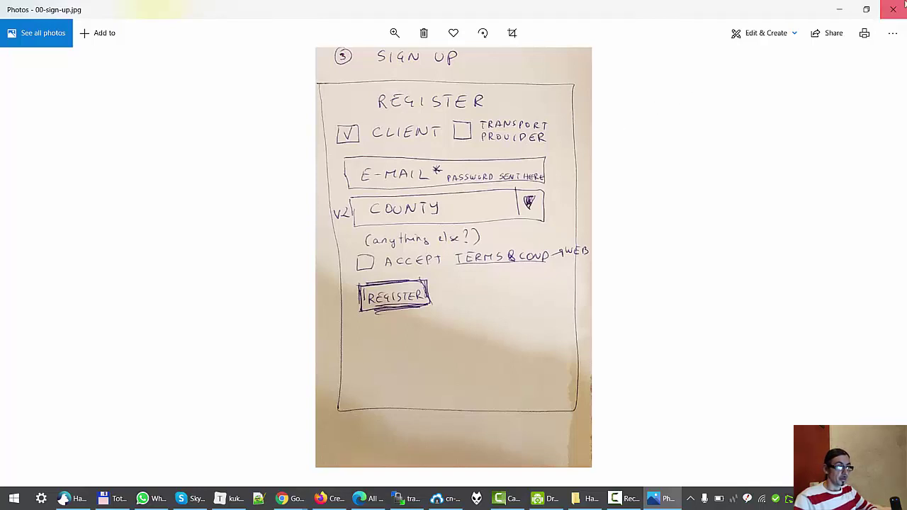
left_click(893, 9)
left_click(331, 198)
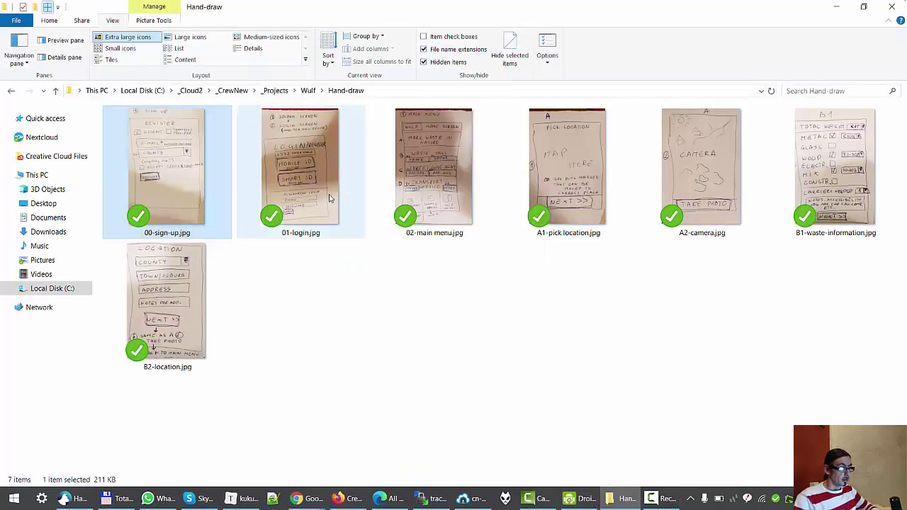
double_click(282, 186)
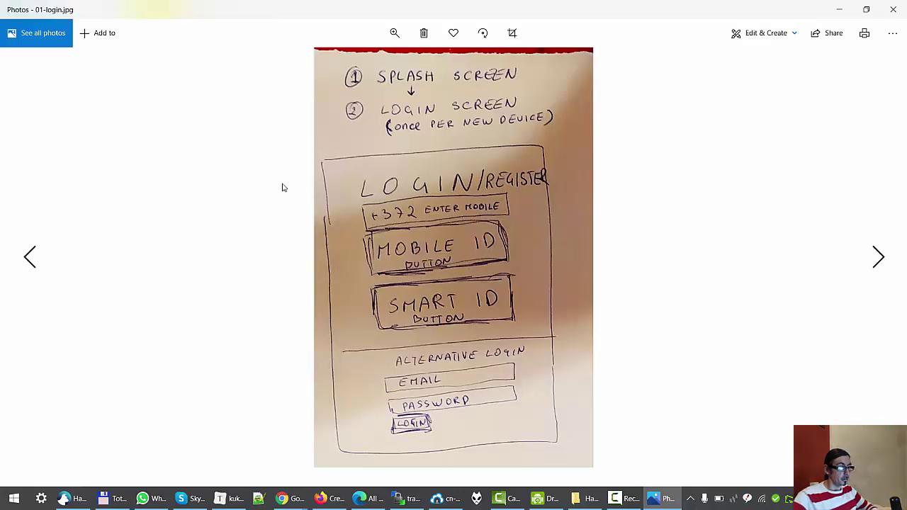
left_click(889, 255)
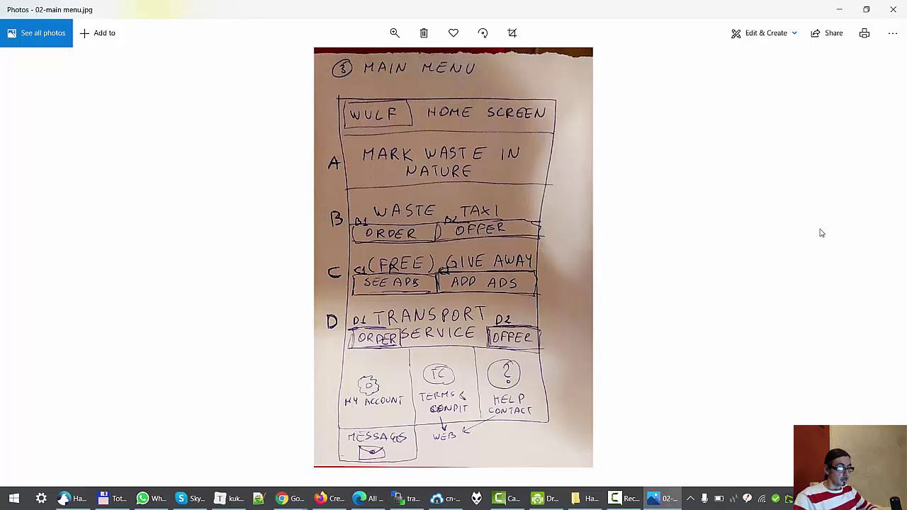
left_click(892, 9)
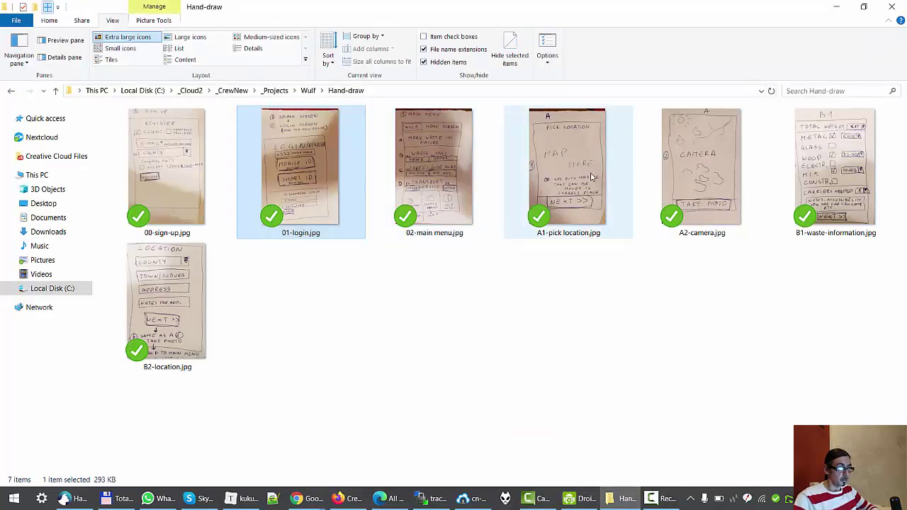
double_click(560, 174)
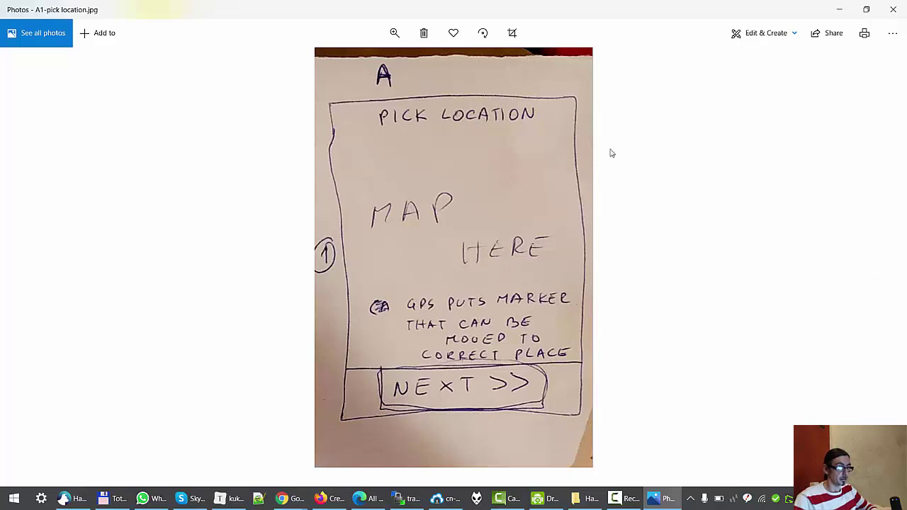
left_click(896, 8)
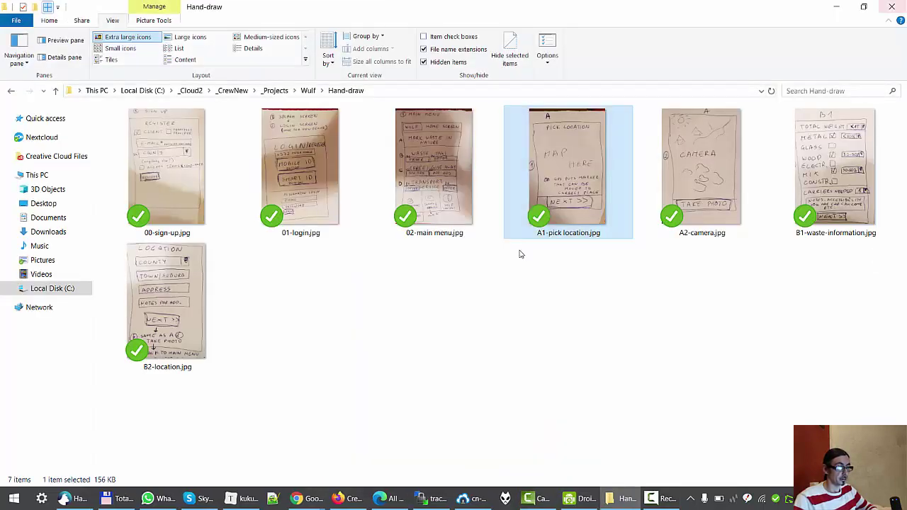
Return to the Wulf App board in Whimsical and pan right to the step-2 screen.
key("alt+Tab")
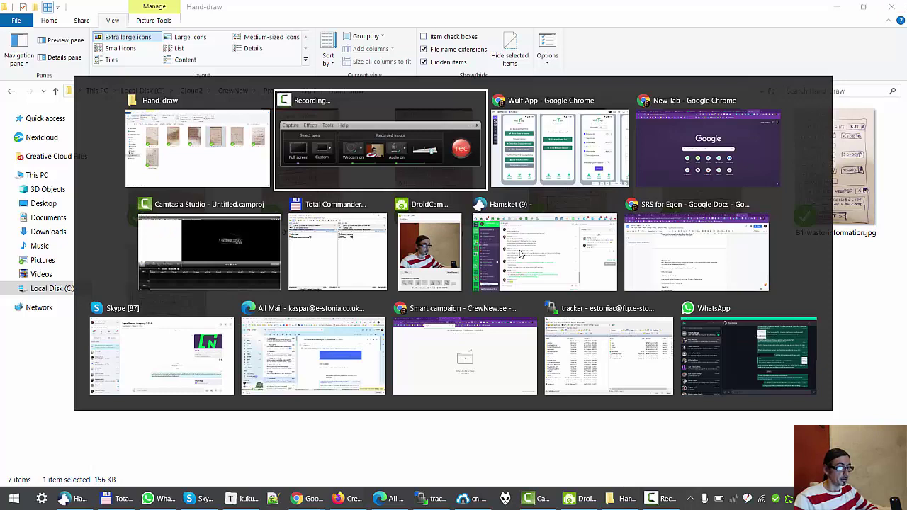
key("alt+Tab")
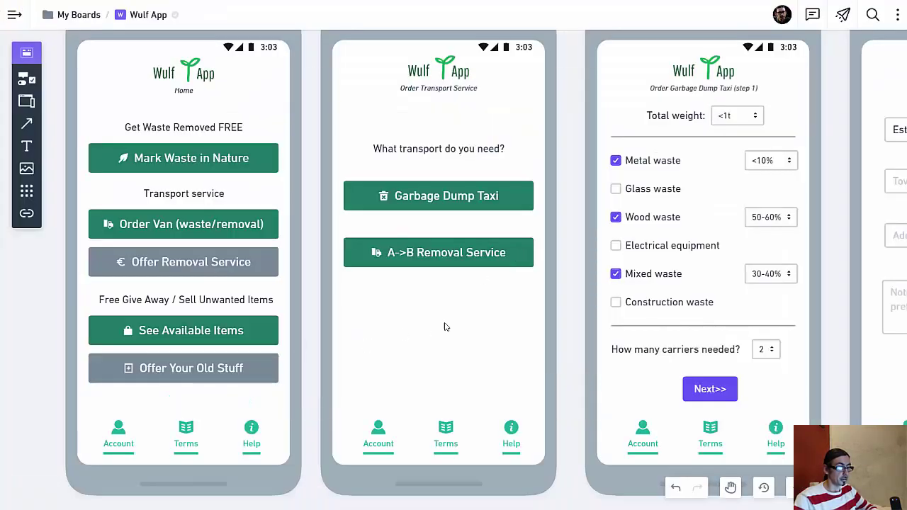
scroll(543, 293, "right", 5)
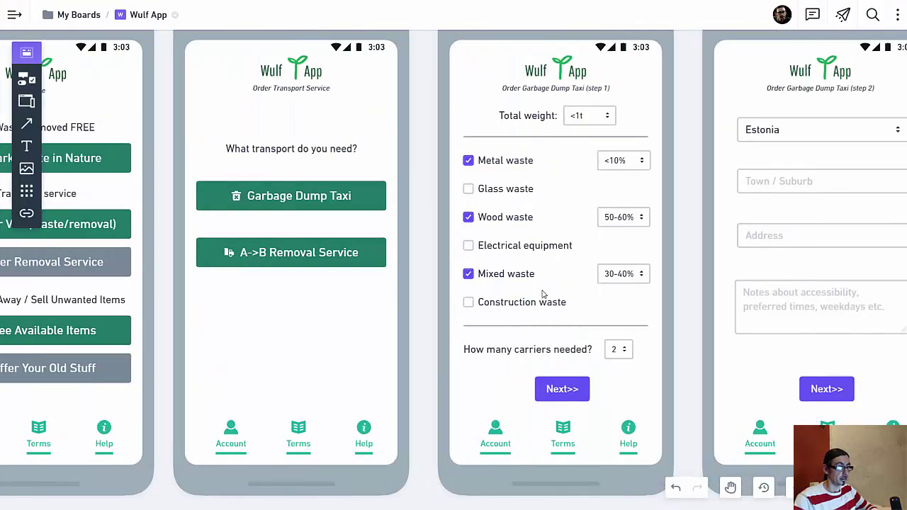
scroll(542, 294, "right", 3)
scroll(542, 293, "right", 10)
scroll(543, 294, "right", 8)
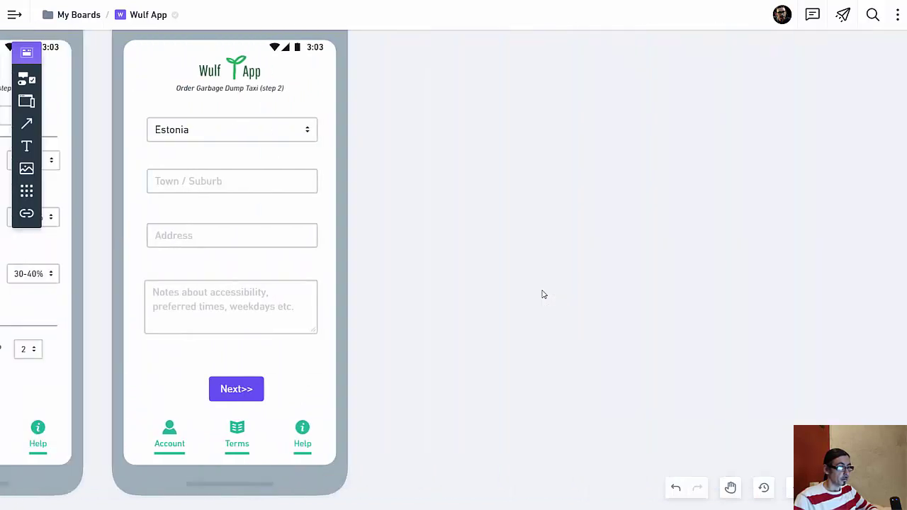
scroll(542, 293, "left", 5)
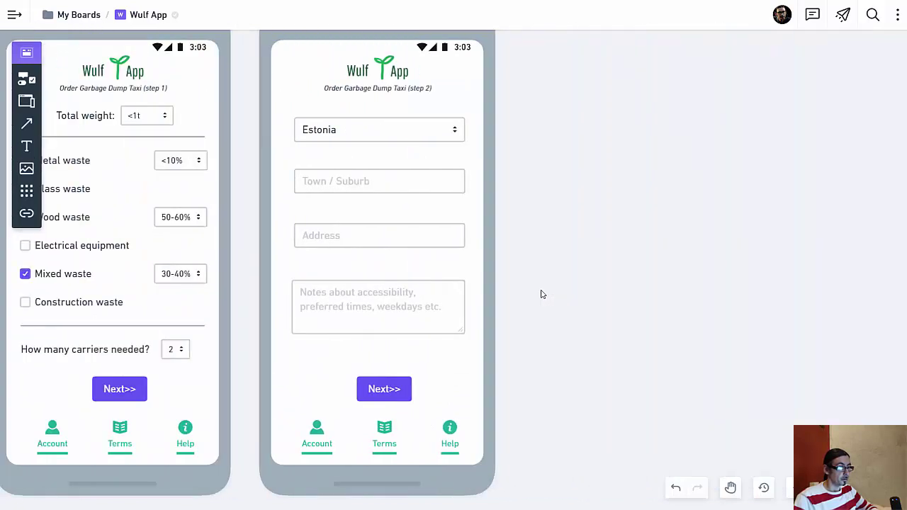
Duplicate the step-2 phone screen and snap the copy to the right of the original.
left_click(489, 84)
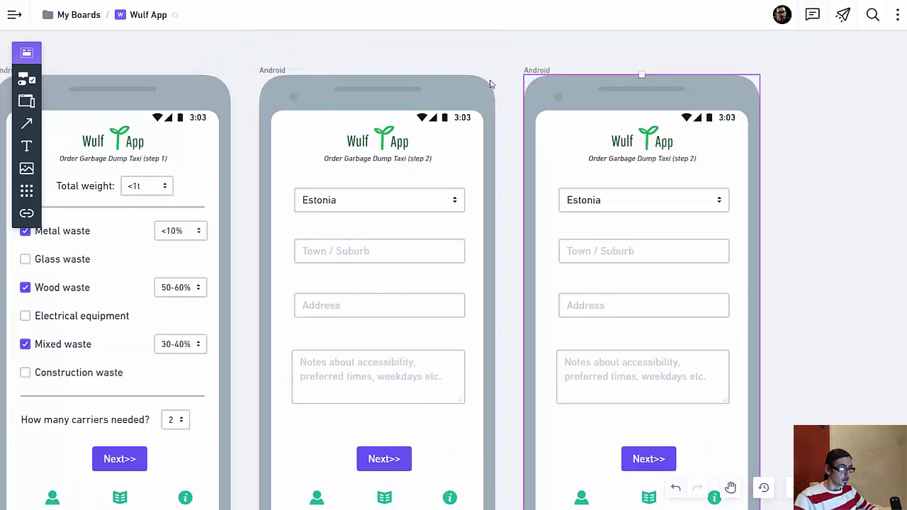
key("ctrl+d")
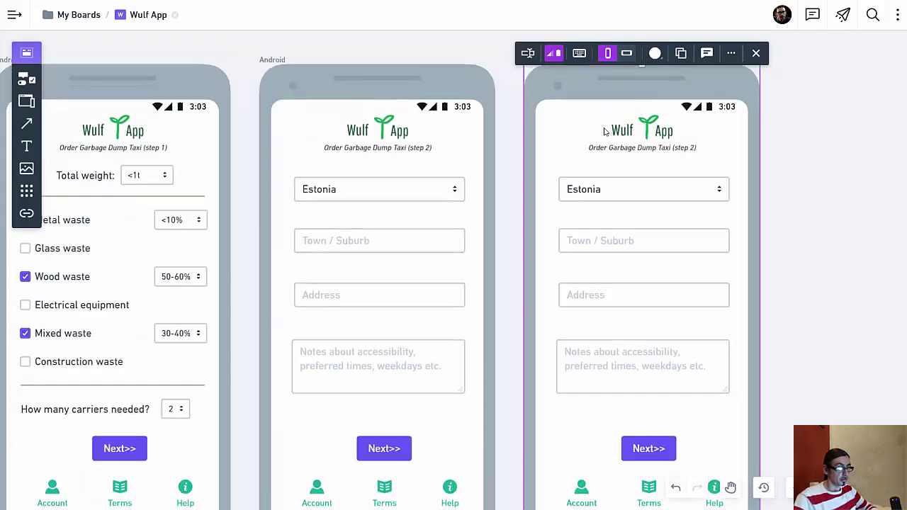
scroll(603, 132, "down", 2)
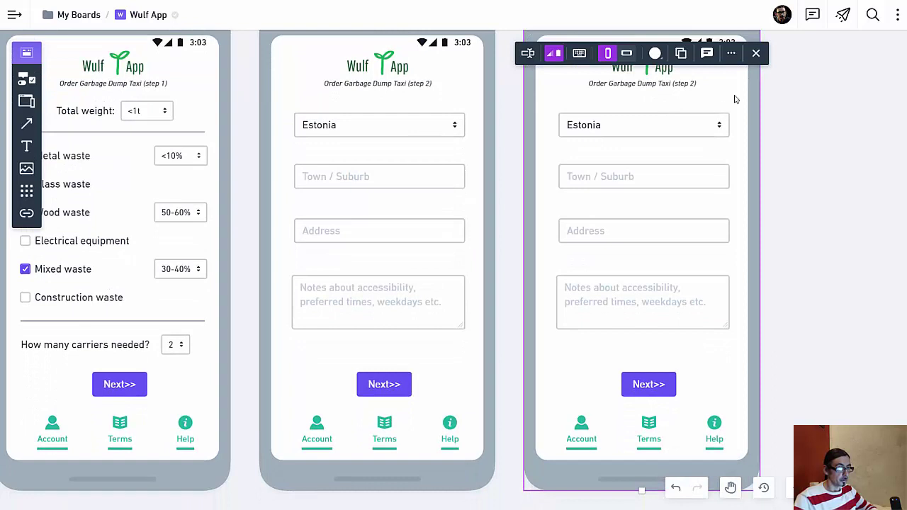
mouse_move(718, 106)
left_mouse_down()
mouse_move(649, 177)
mouse_move(668, 155)
left_mouse_up()
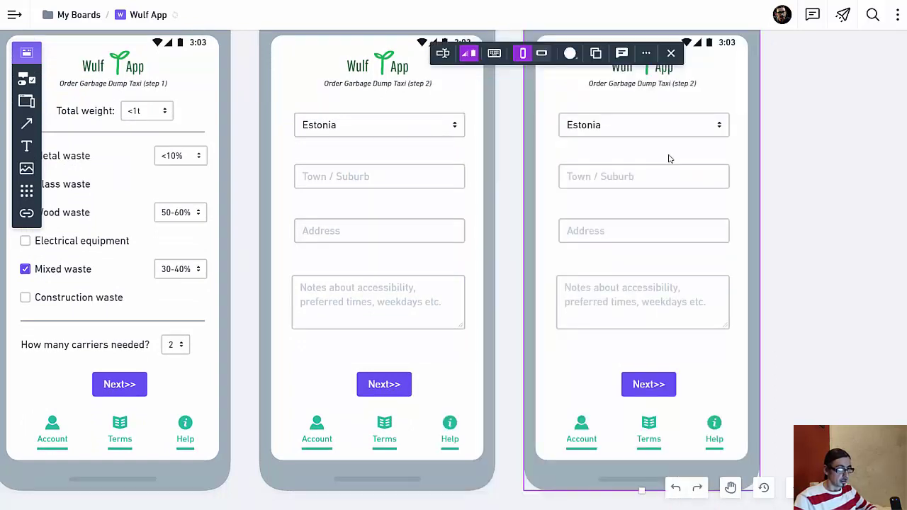
left_click(846, 107)
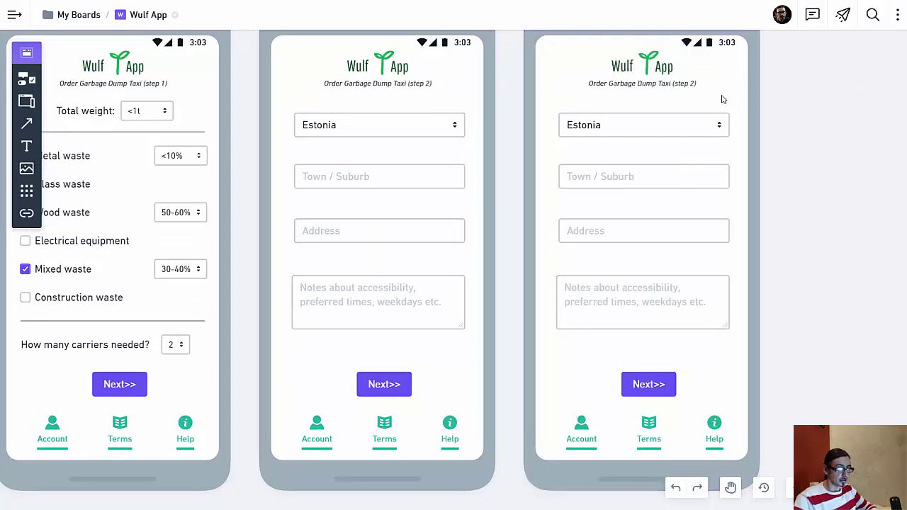
Delete the four form fields and add the text 'This view is about:' under the header.
left_click_drag(722, 99, 560, 338)
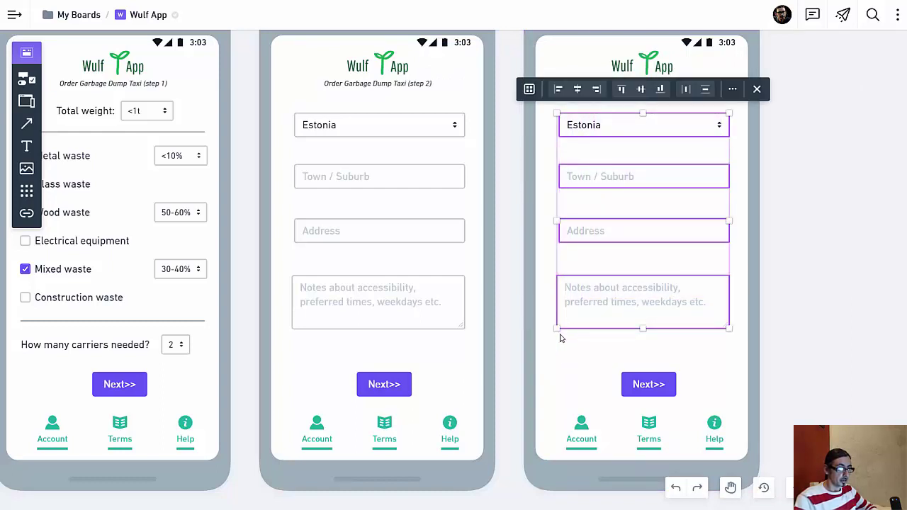
key("Delete")
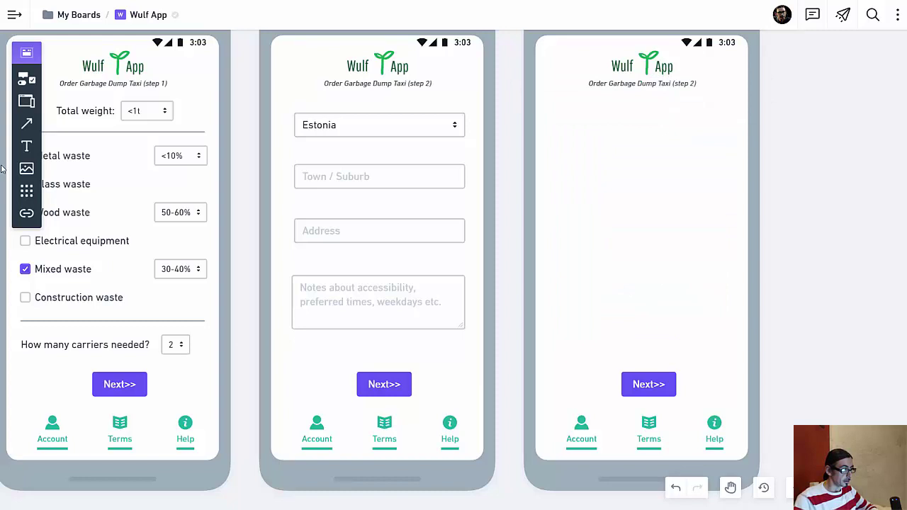
left_click(33, 149)
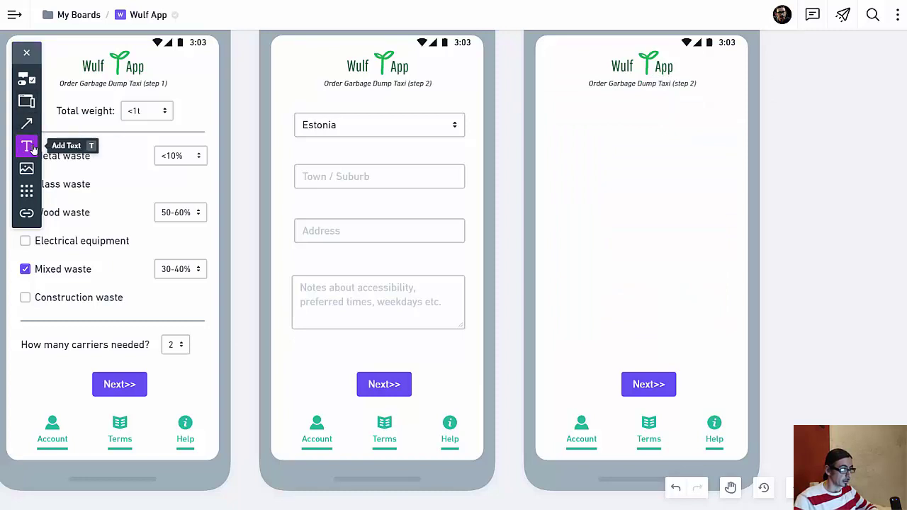
left_click(581, 121)
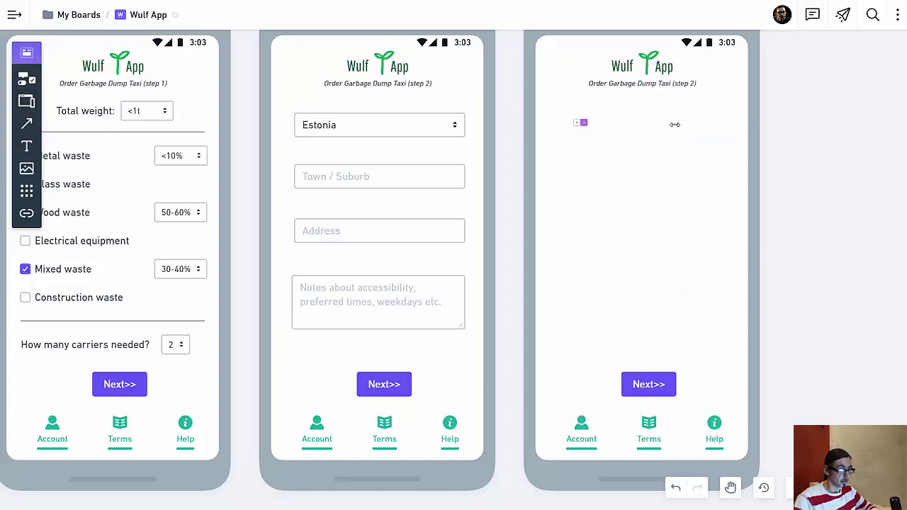
type("tHIS")
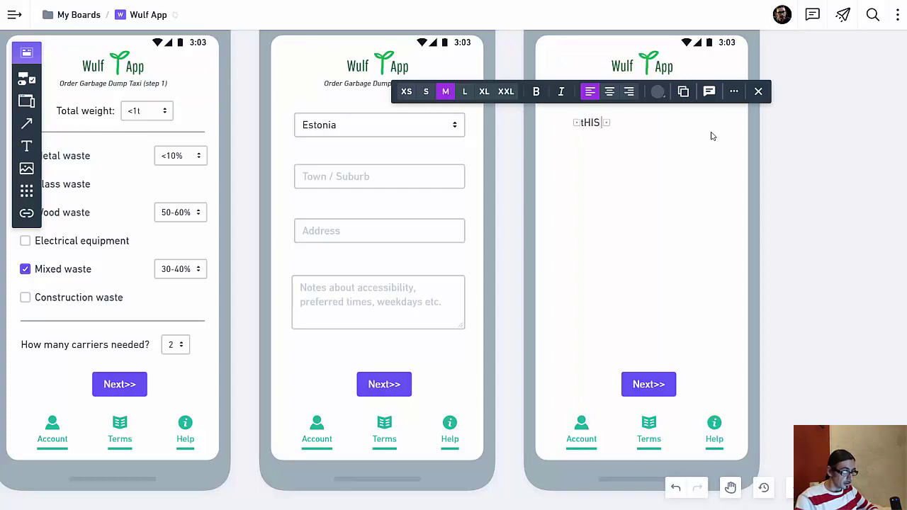
key("BackSpace")
key("BackSpace")
key("BackSpace")
key("BackSpace")
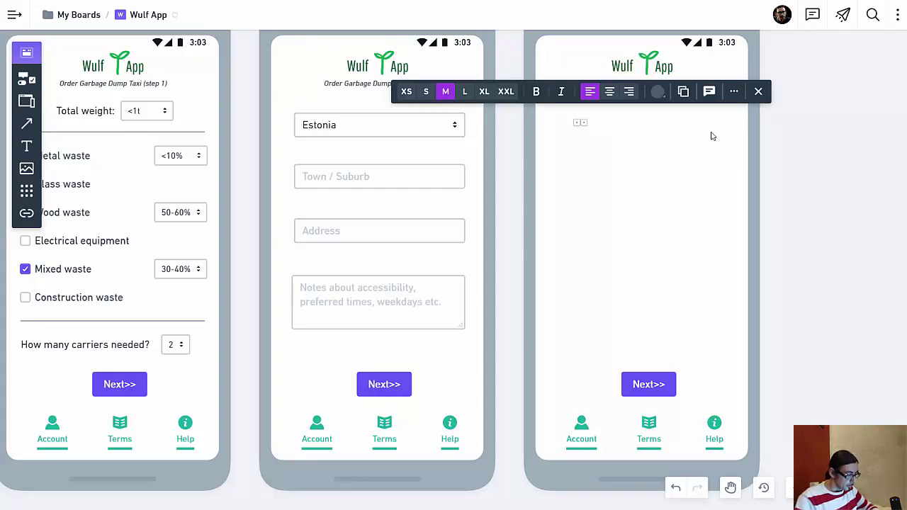
type("This")
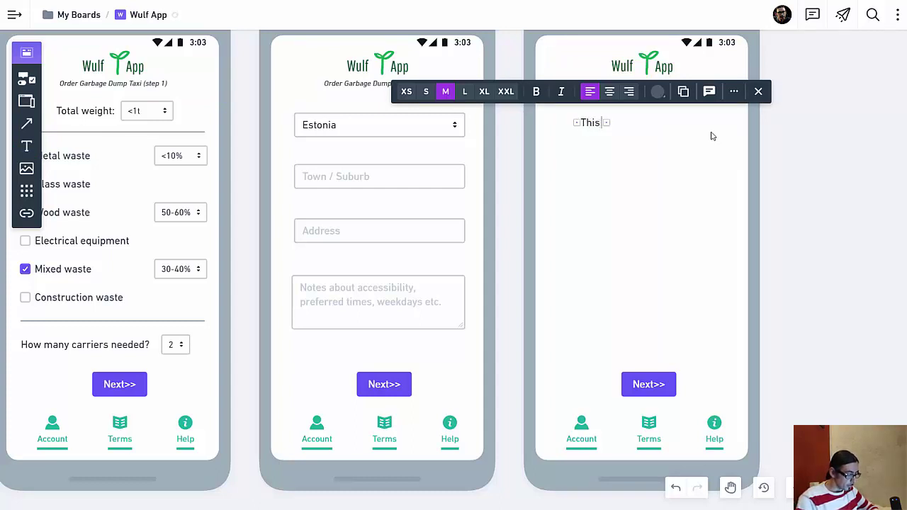
type(" view is a")
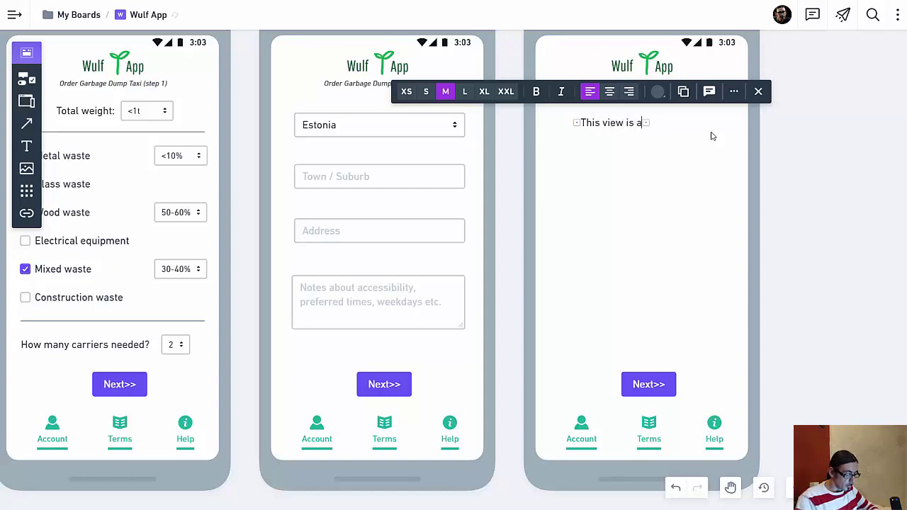
type("bout::")
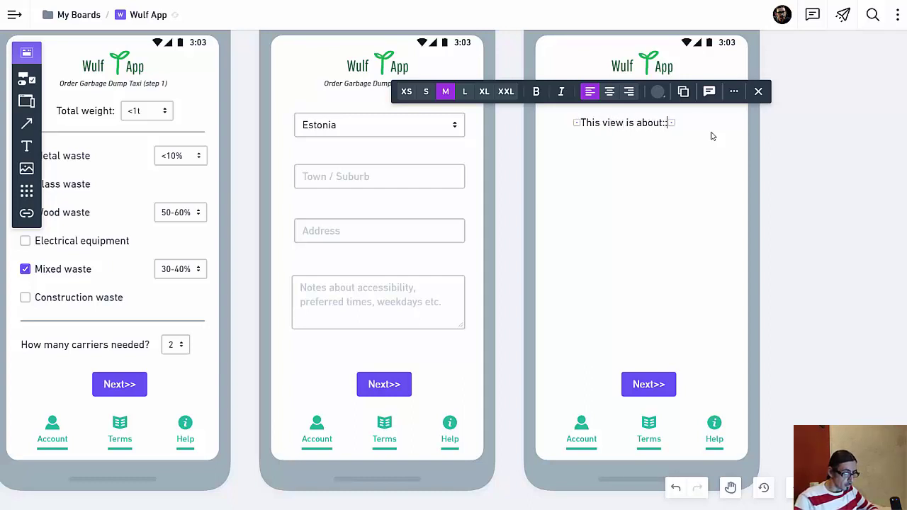
key("BackSpace")
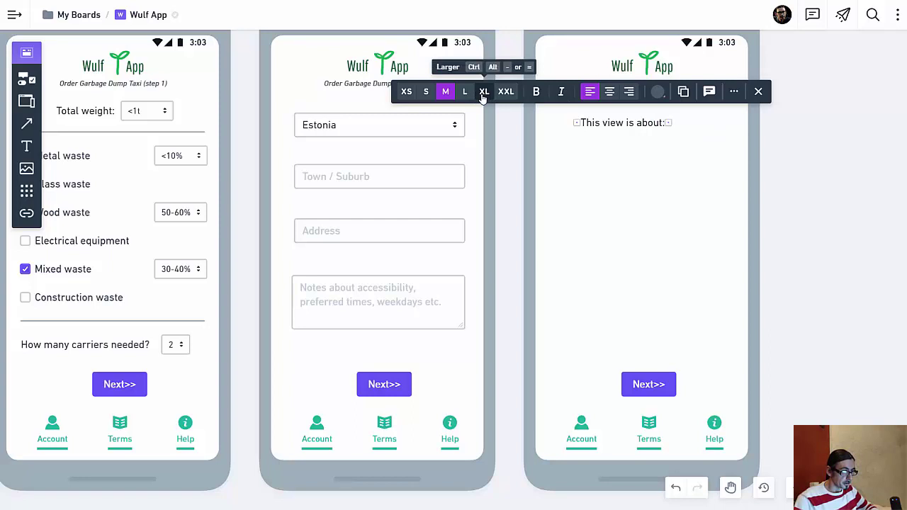
Keep the label at medium size, centre-align it, and centre it under the step 2 subtitle.
left_click(483, 93)
left_click(445, 91)
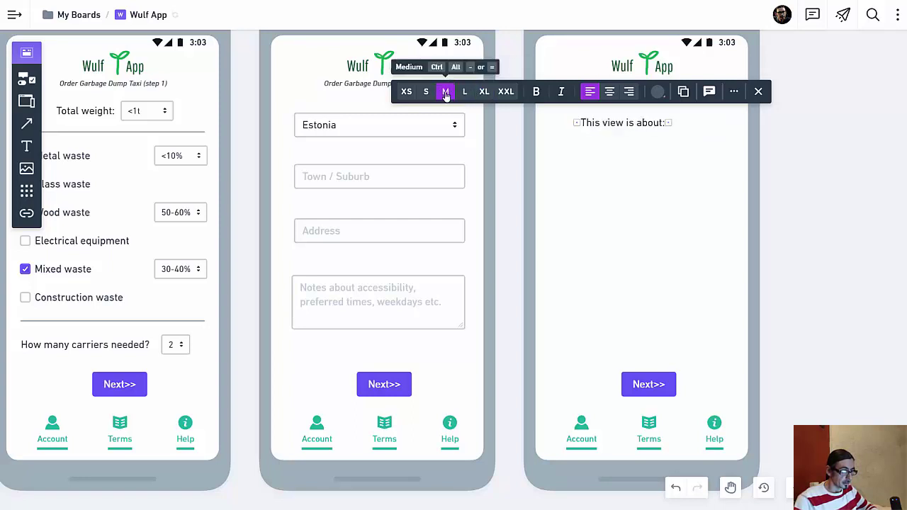
left_click(605, 94)
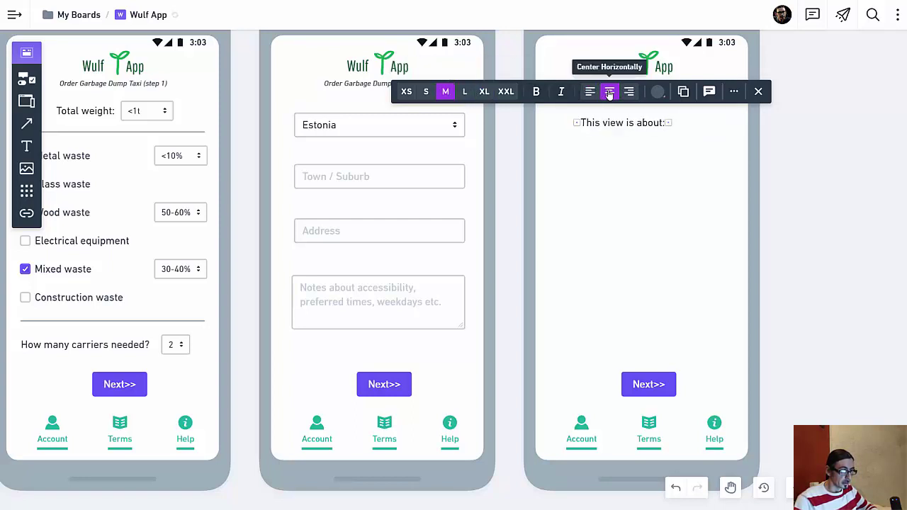
left_click(649, 145)
left_click_drag(648, 122, 646, 120)
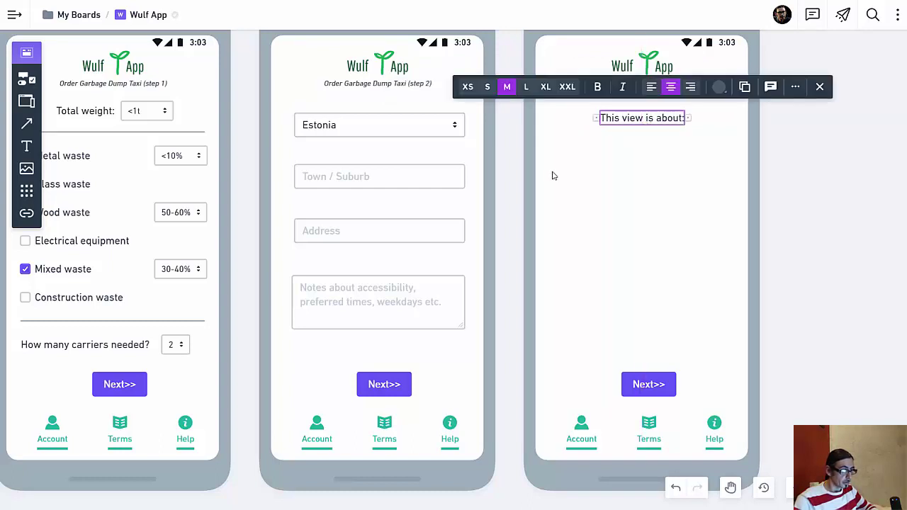
left_click(510, 155)
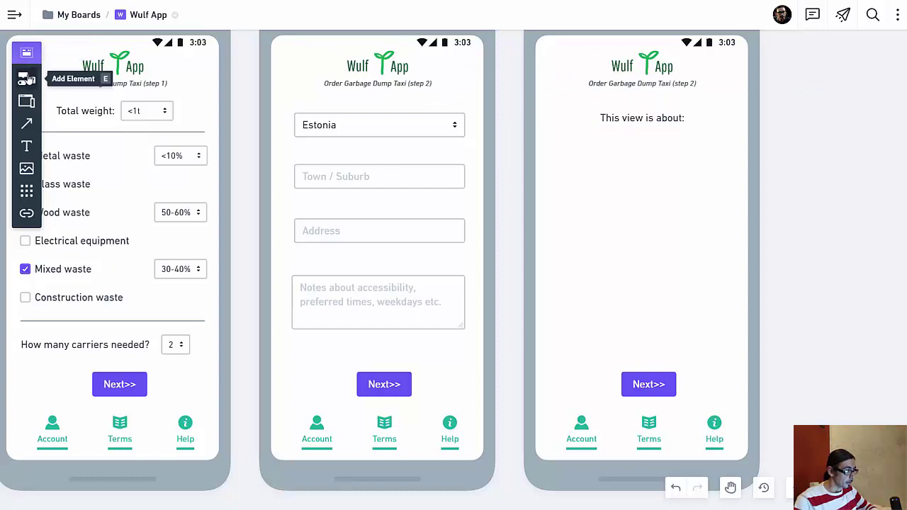
Add an outline button labelled 'Back' to the third screen above Next>>.
left_click(27, 78)
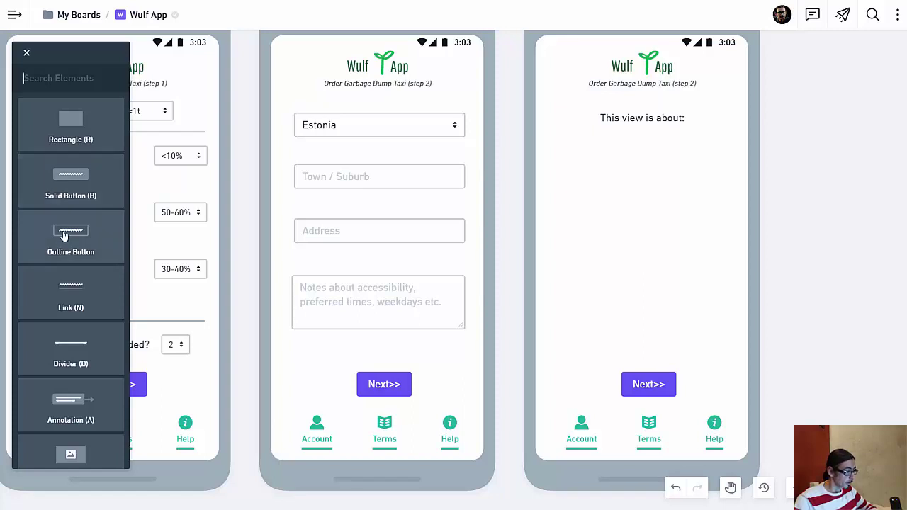
scroll(86, 234, "down", 1)
scroll(86, 234, "down", 3)
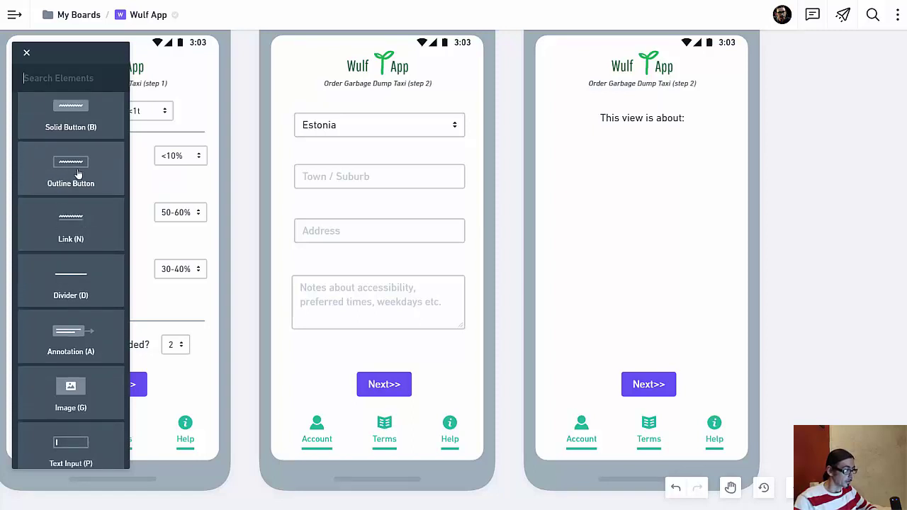
key("ctrl+a")
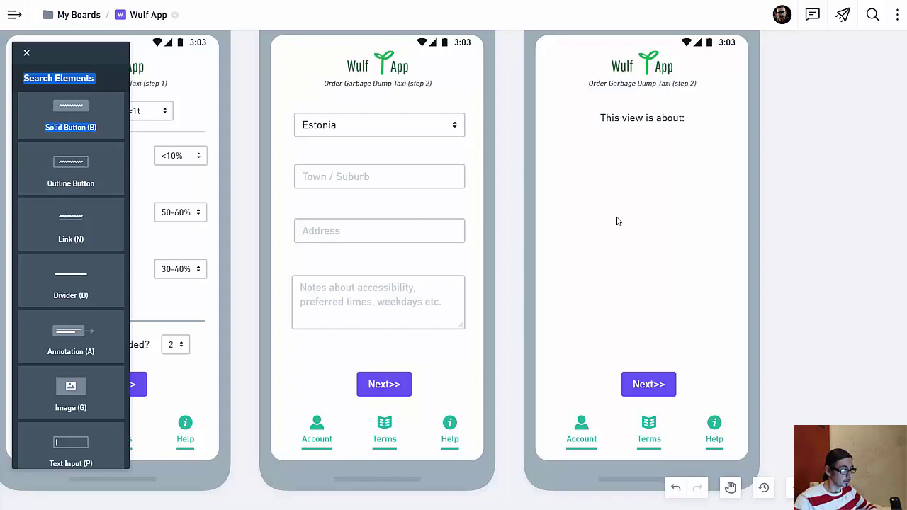
left_click_drag(78, 173, 628, 317)
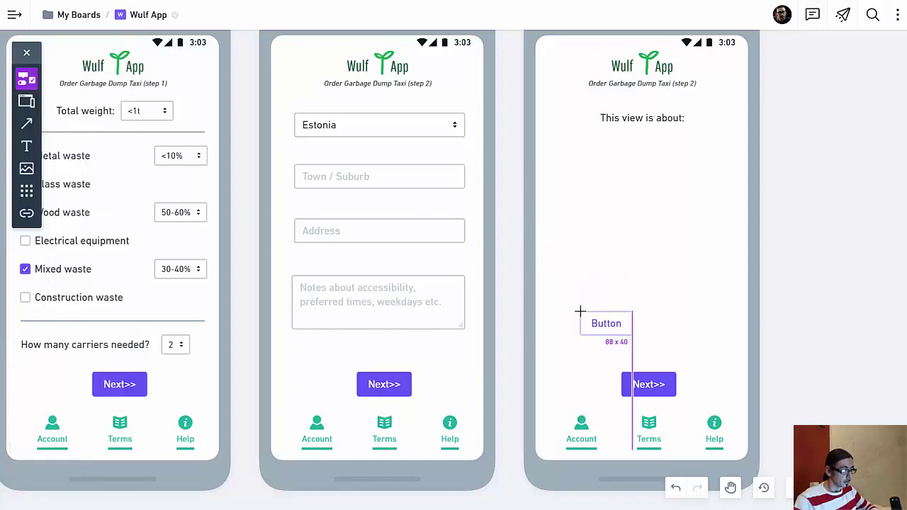
left_click_drag(628, 317, 616, 328)
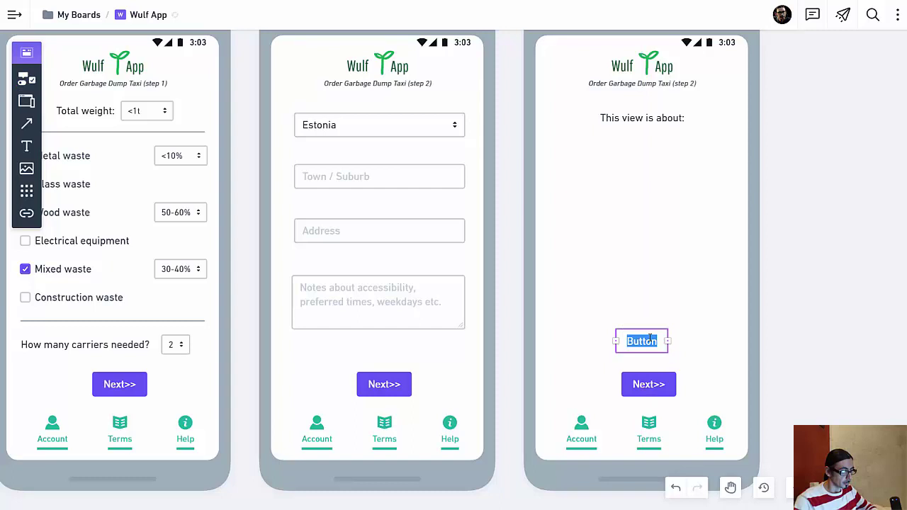
type("Bac")
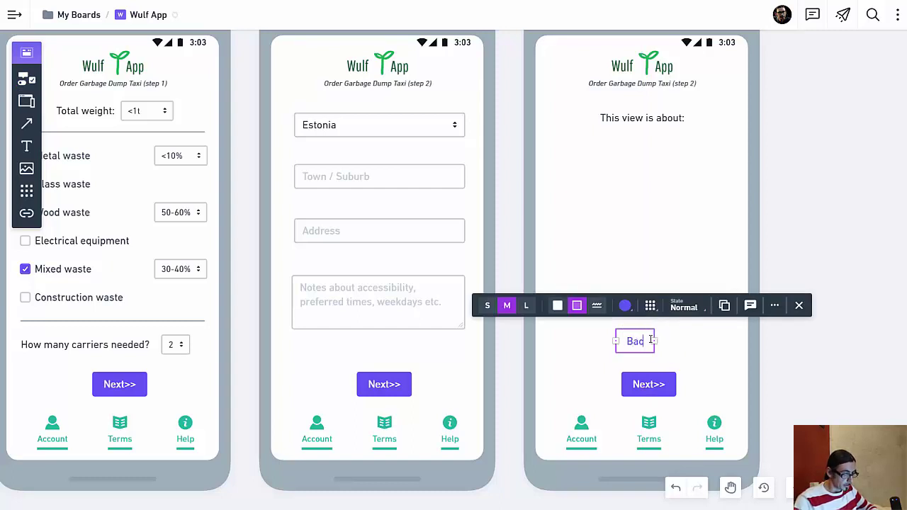
type("k")
left_click(684, 367)
Align the Back button beside Next>> along the bottom row of the screen.
left_click_drag(636, 341, 588, 385)
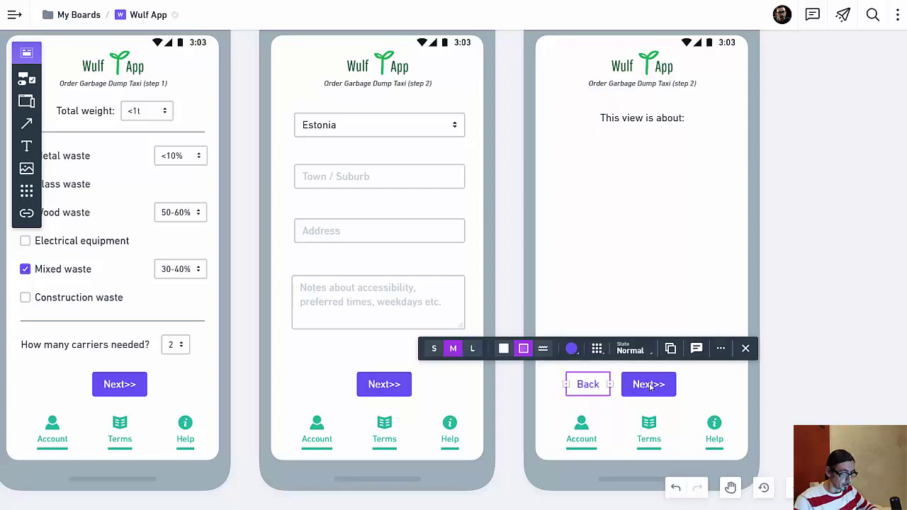
left_click_drag(648, 384, 675, 386)
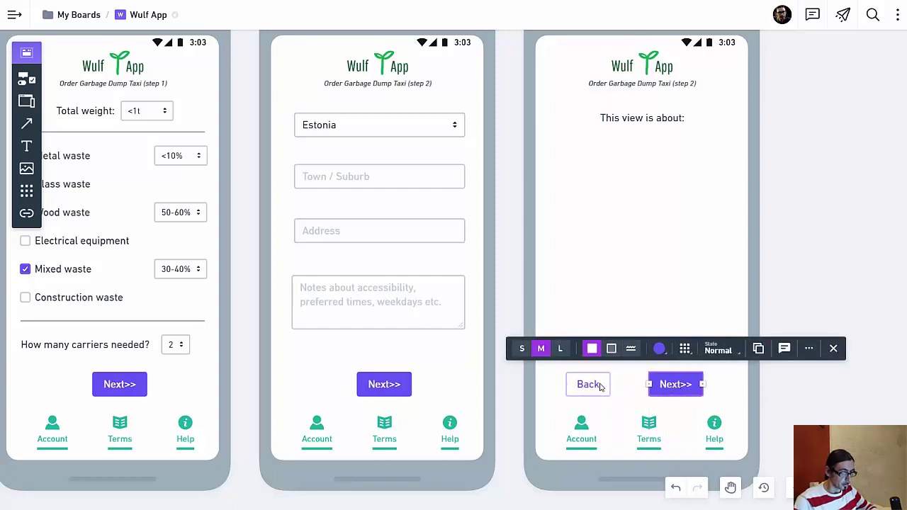
left_click_drag(593, 385, 608, 377)
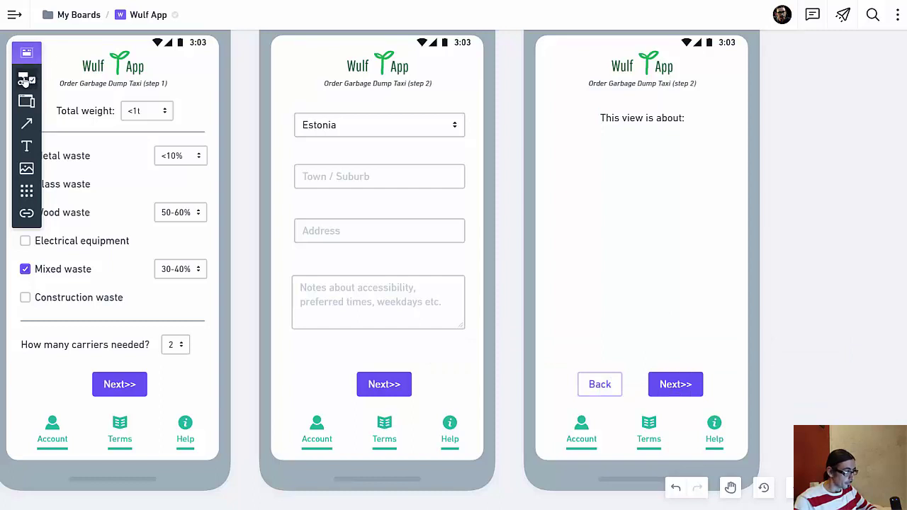
Browse the Add Element list and pan the canvas back to the third screen.
left_click(25, 78)
scroll(53, 312, "down", 2)
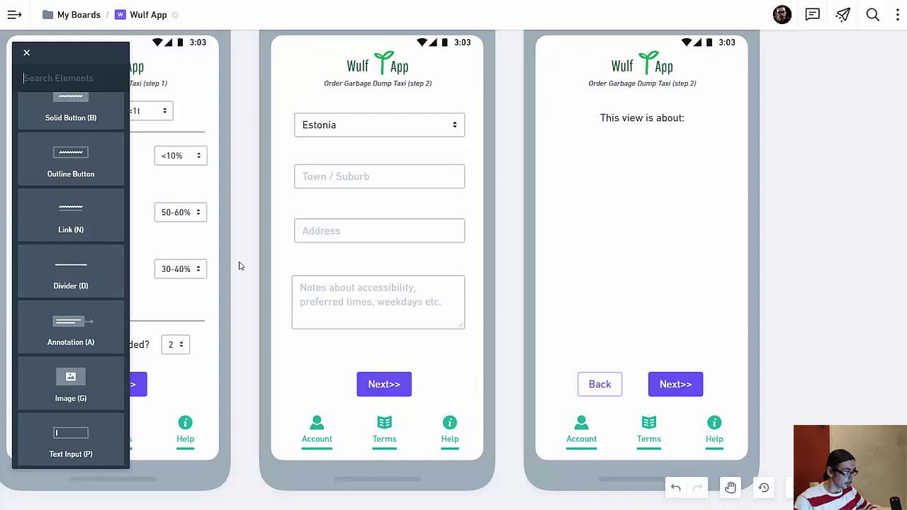
scroll(244, 268, "left", 5)
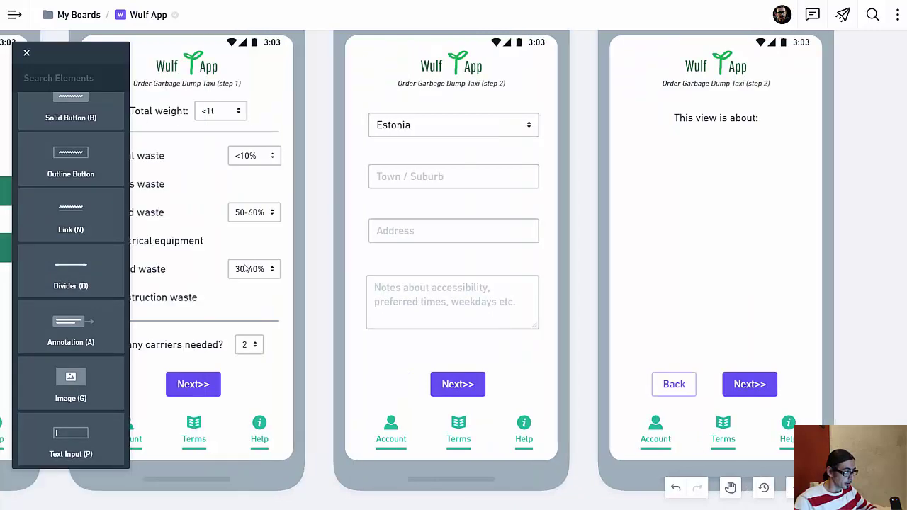
scroll(243, 265, "left", 5)
scroll(243, 265, "right", 4)
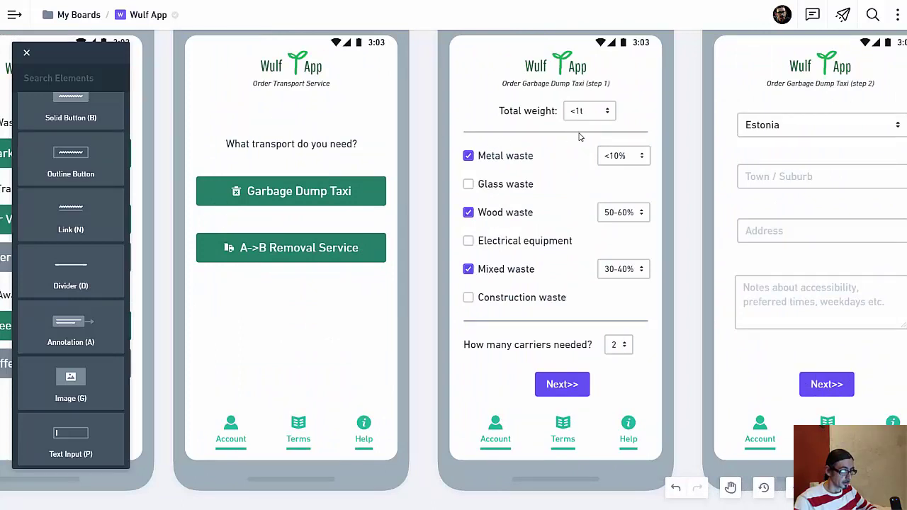
scroll(216, 157, "right", 3)
scroll(216, 157, "right", 3)
scroll(216, 157, "right", 2)
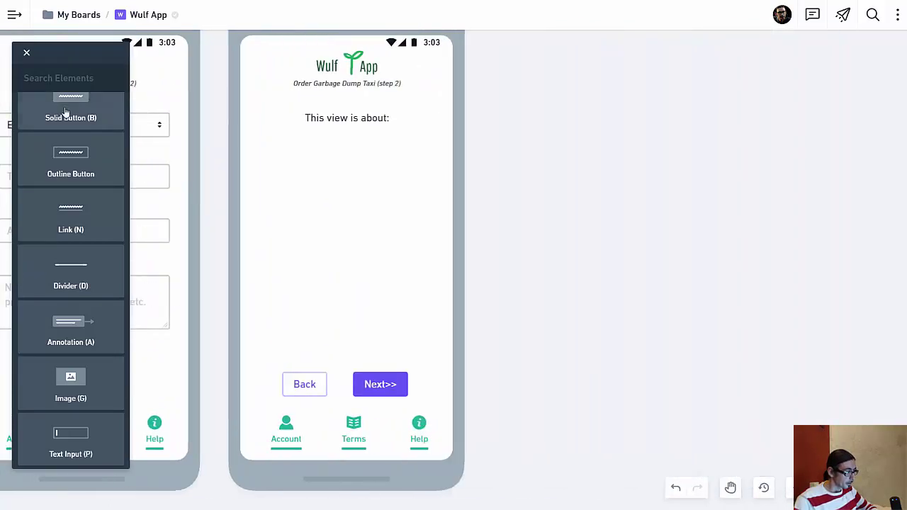
scroll(73, 341, "down", 1)
scroll(73, 341, "down", 2)
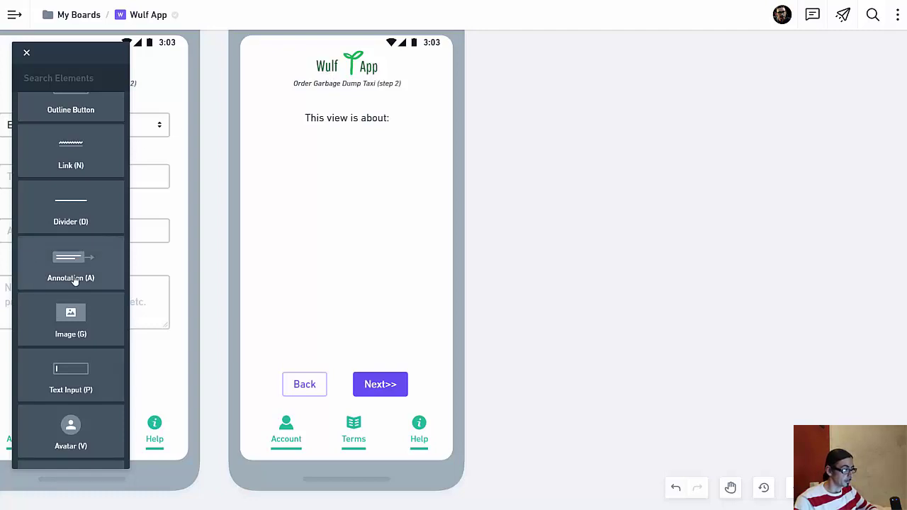
scroll(73, 311, "down", 1)
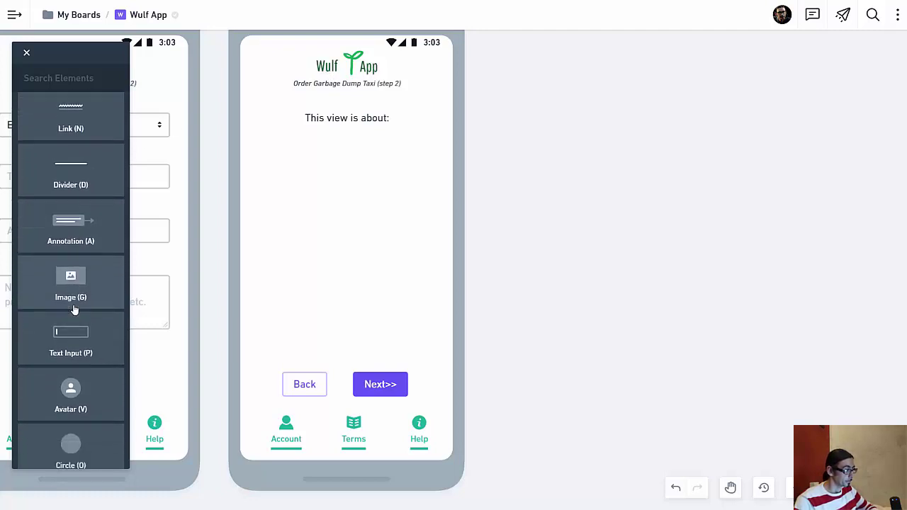
scroll(74, 308, "down", 1)
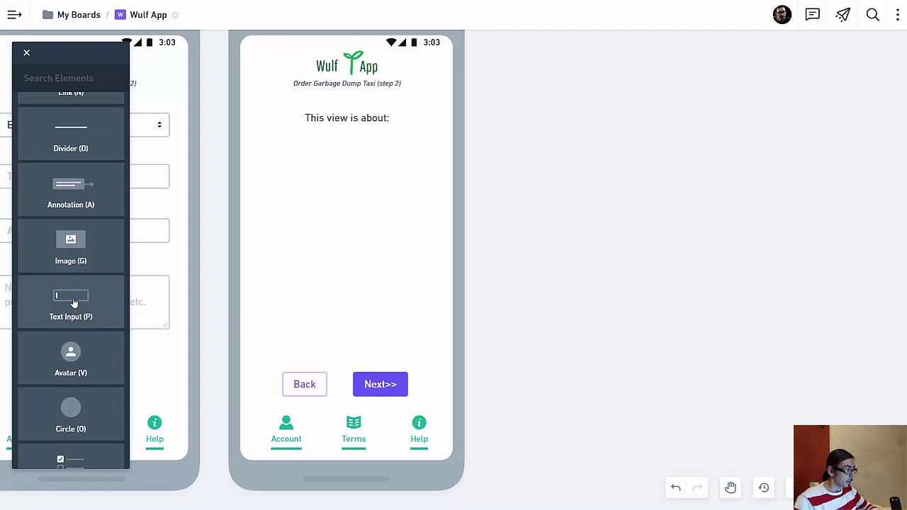
Add a text input with placeholder 'Your ideas' below 'This view is about:'.
left_click(74, 303)
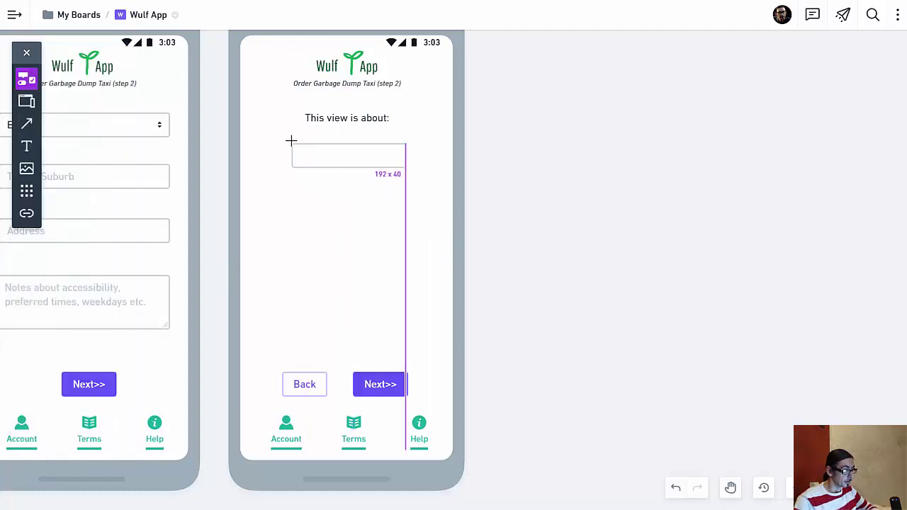
left_click(286, 138)
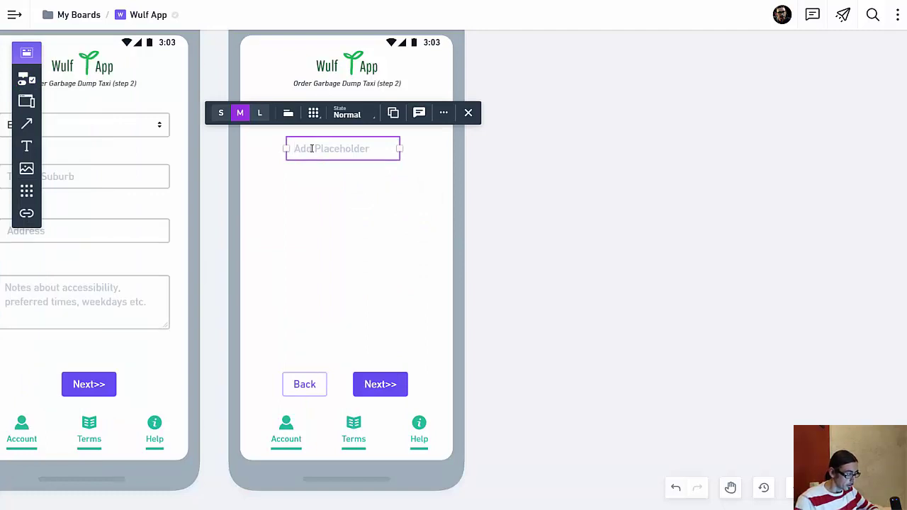
type("You")
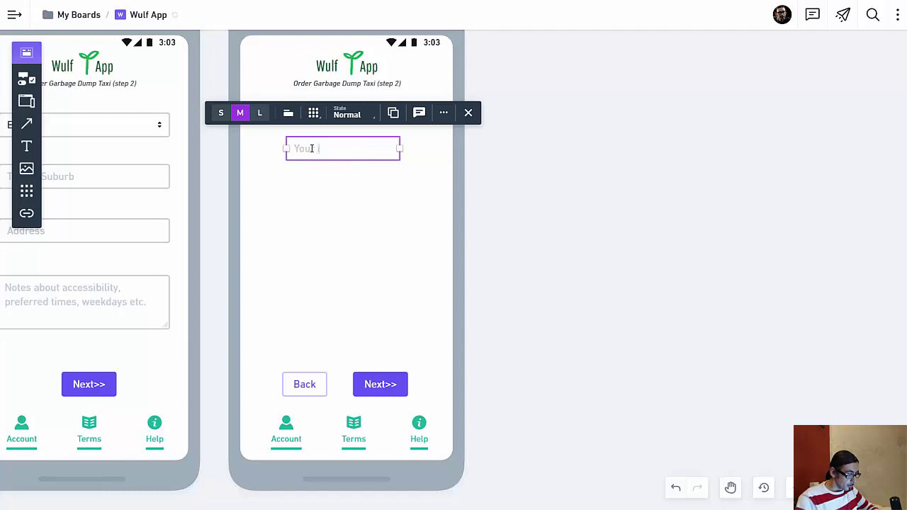
type("r ideas")
left_click(333, 188)
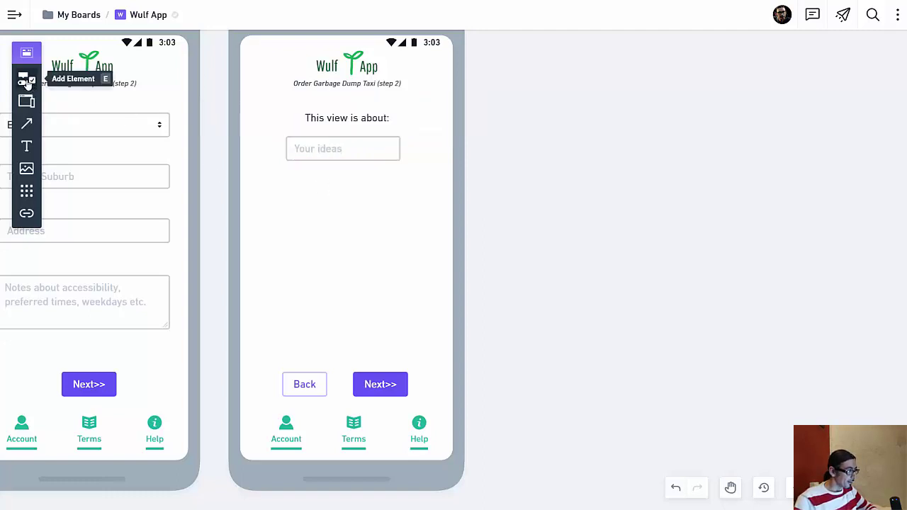
Reopen the wireframe element list and scroll through its options.
left_click(27, 80)
scroll(69, 284, "down", 3)
scroll(68, 284, "down", 3)
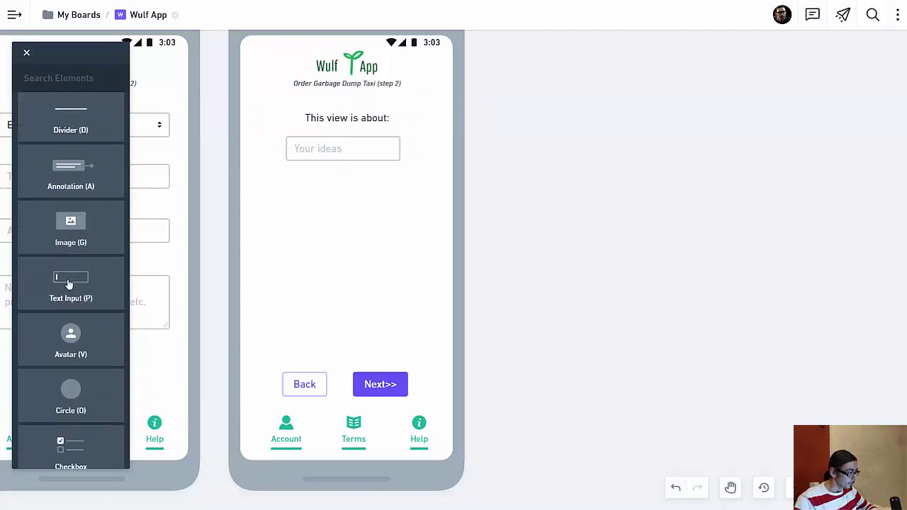
scroll(68, 284, "down", 3)
scroll(69, 284, "down", 2)
scroll(68, 284, "down", 1)
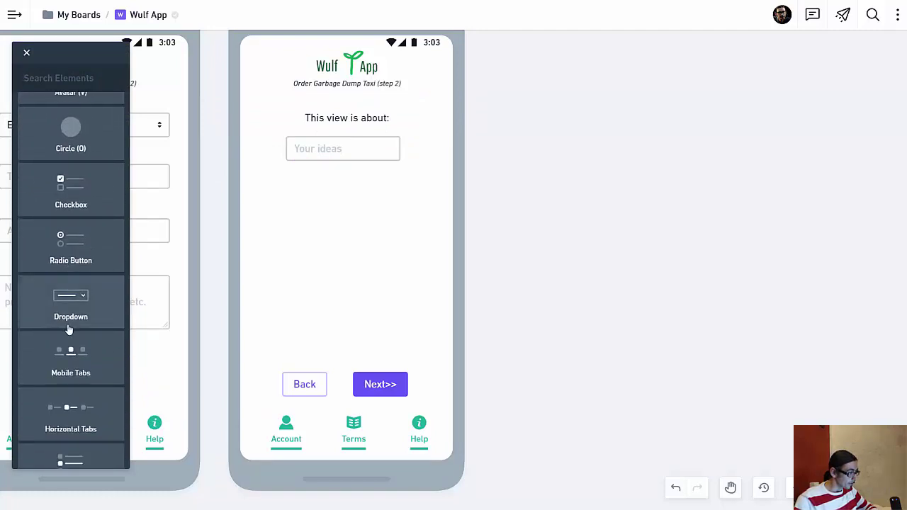
scroll(65, 347, "down", 2)
scroll(69, 364, "down", 1)
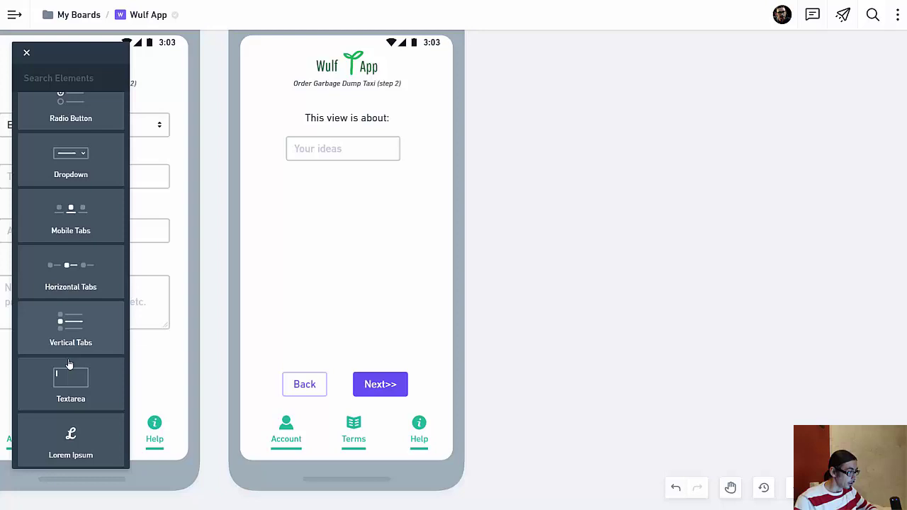
scroll(69, 364, "down", 2)
scroll(69, 363, "down", 2)
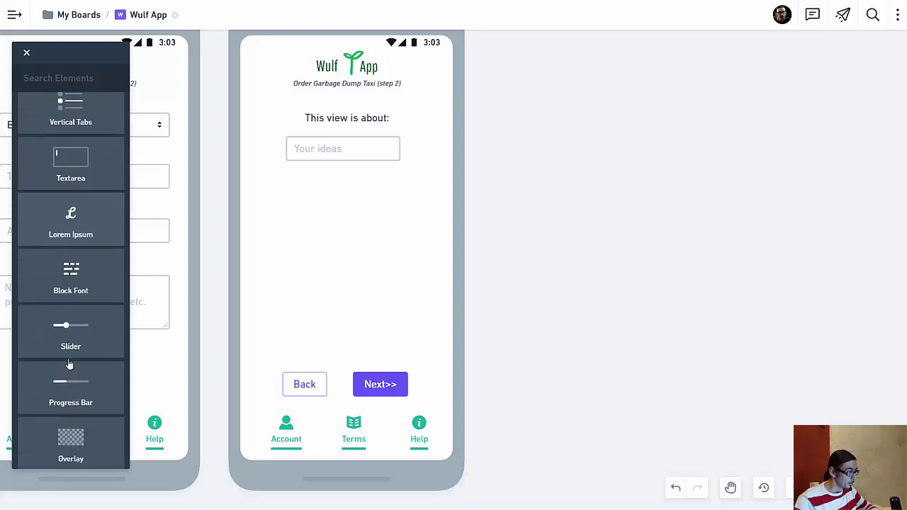
scroll(65, 315, "down", 2)
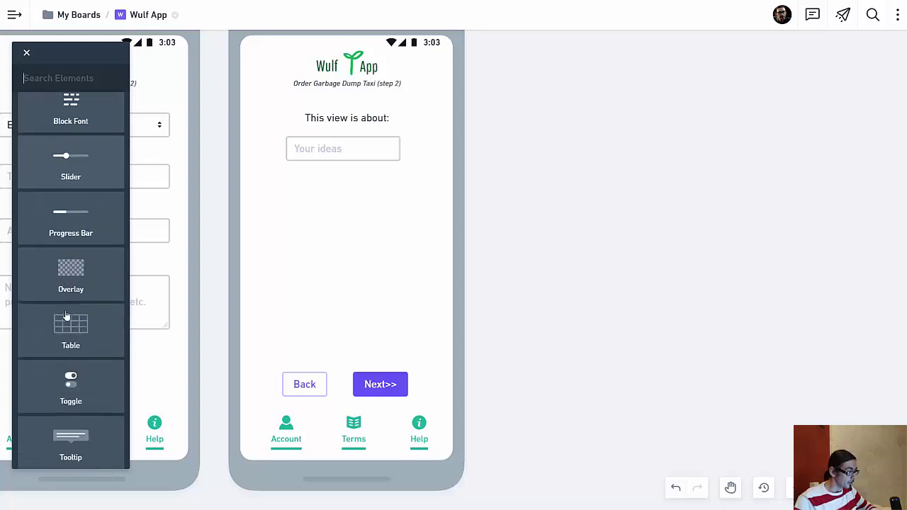
Switch to the Hand-draw Explorer window and go up to the Wulf project folder.
key("alt+Tab")
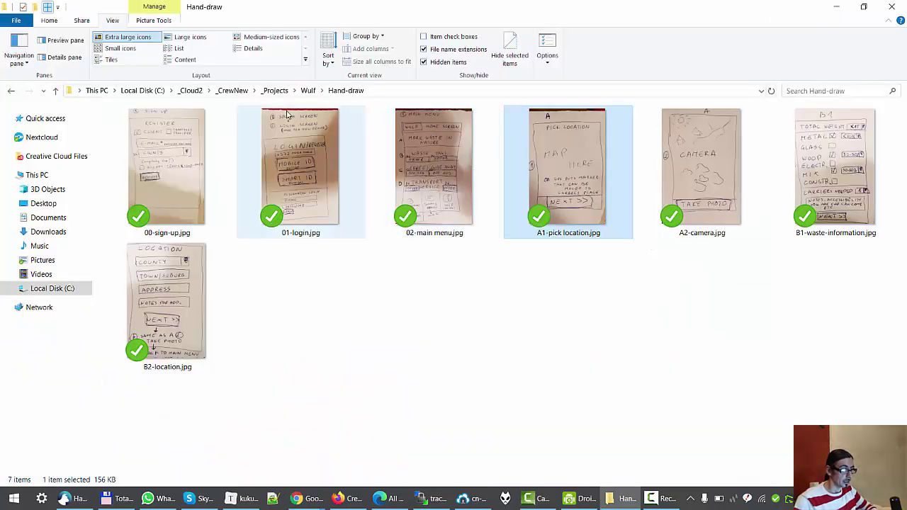
left_click(307, 91)
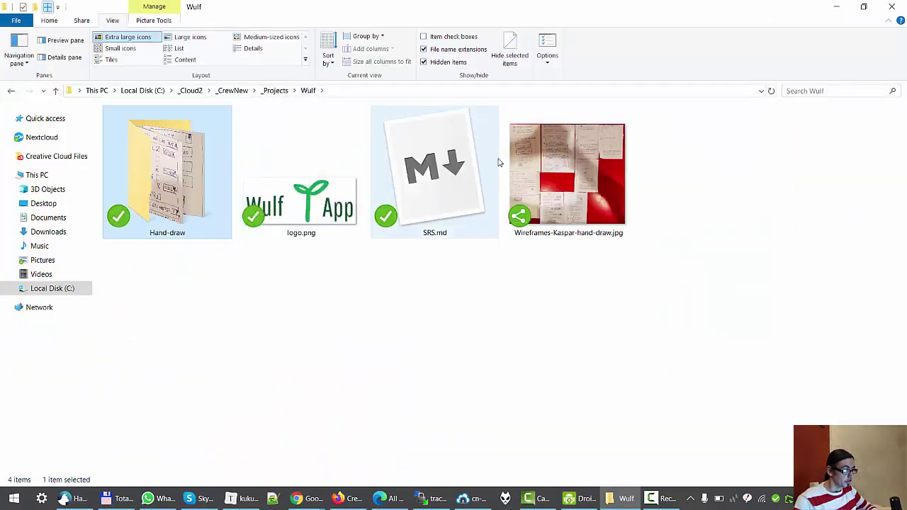